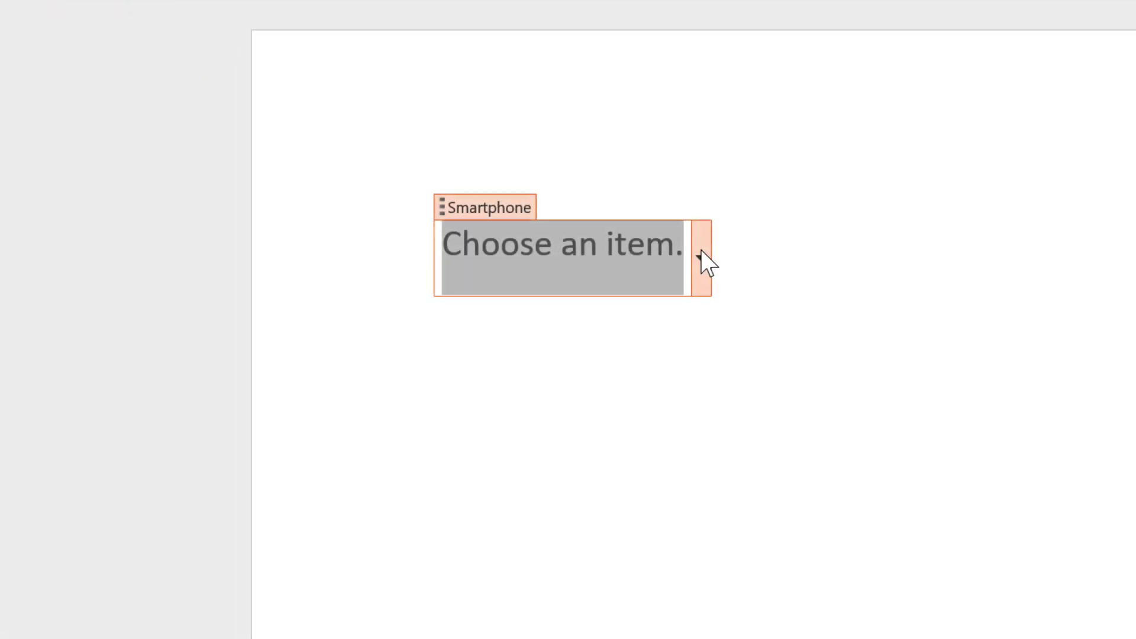
Choose Samsung from the Smartphone content control's drop-down list
left_click(700, 256)
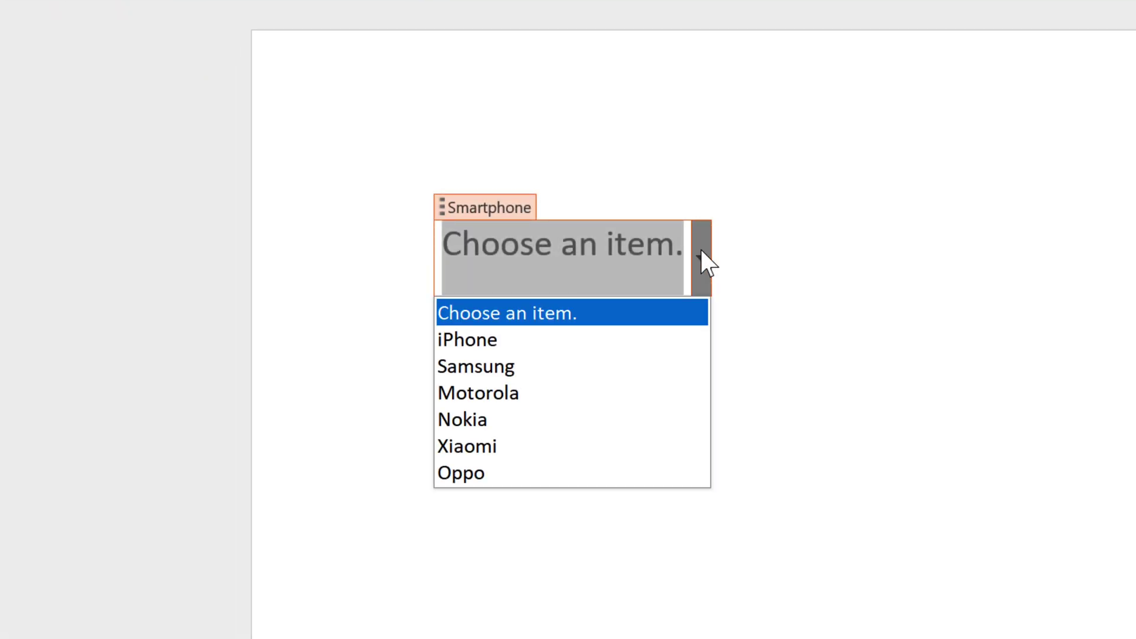
left_click(671, 366)
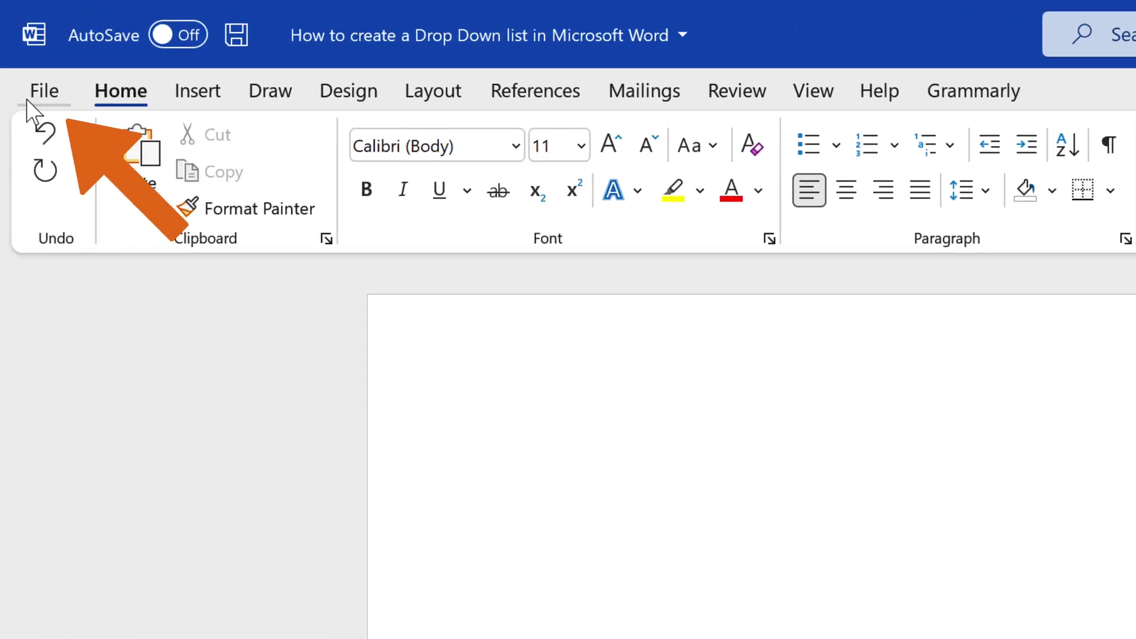
Enable the Developer tab under Main Tabs in Word Options' Customize Ribbon and confirm
left_click(43, 91)
scroll(568, 356, "down", 5)
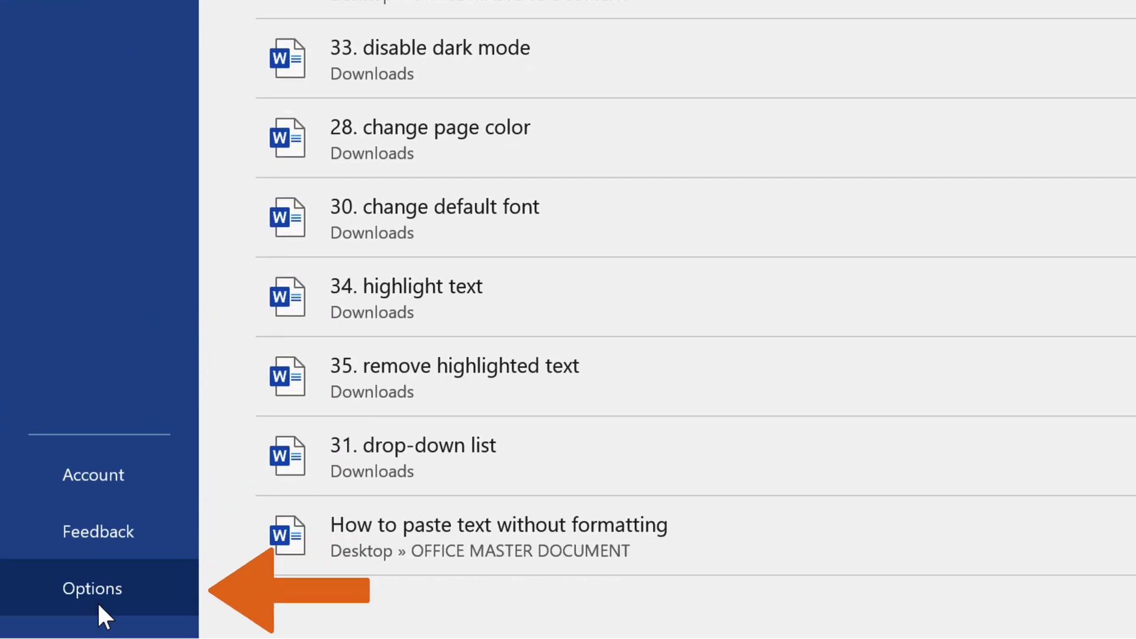
left_click(96, 601)
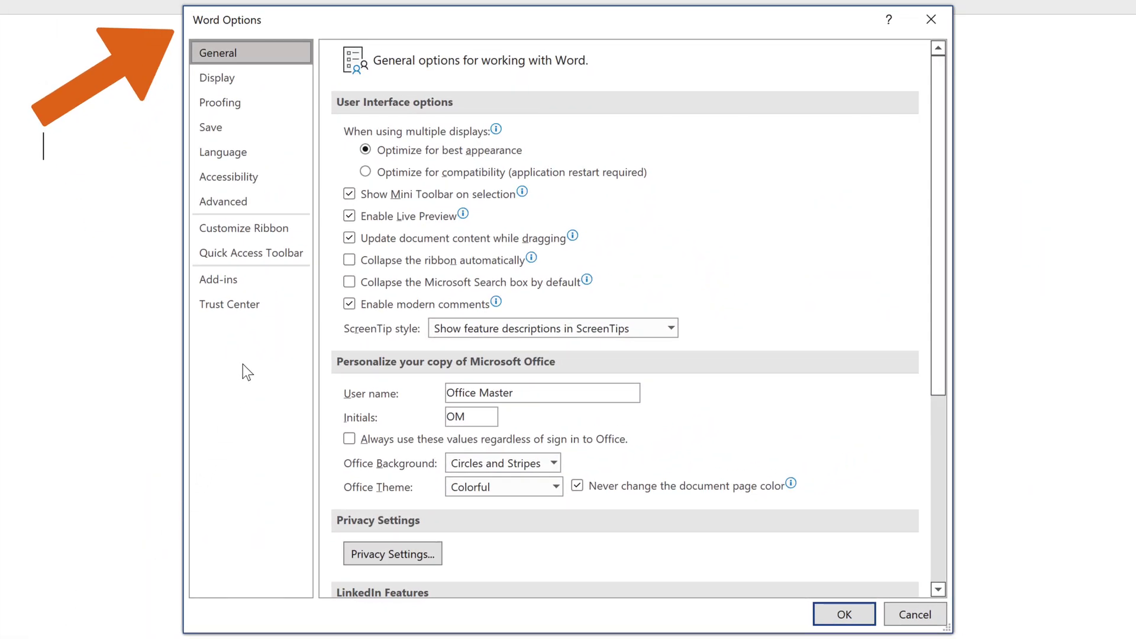
left_click(237, 234)
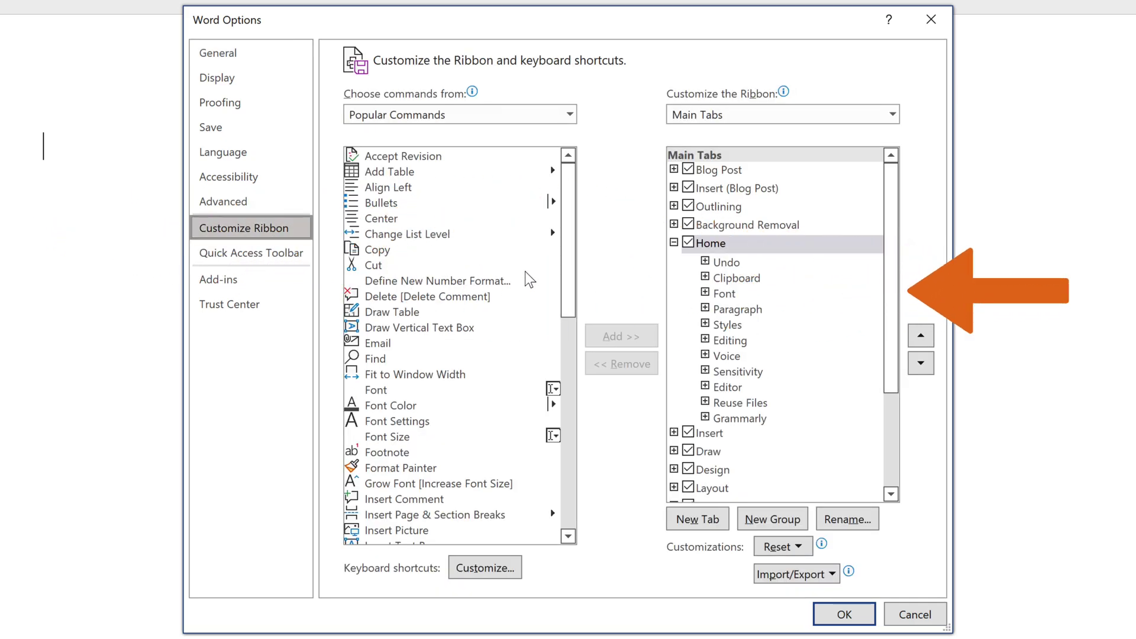
left_click_drag(889, 355, 898, 479)
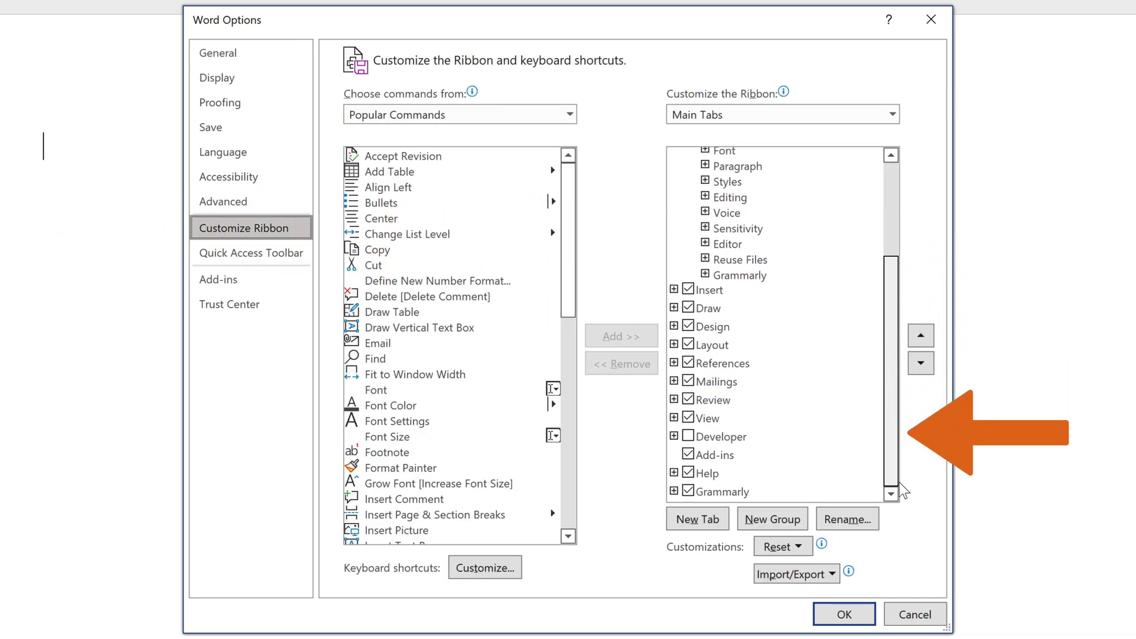
left_click(687, 437)
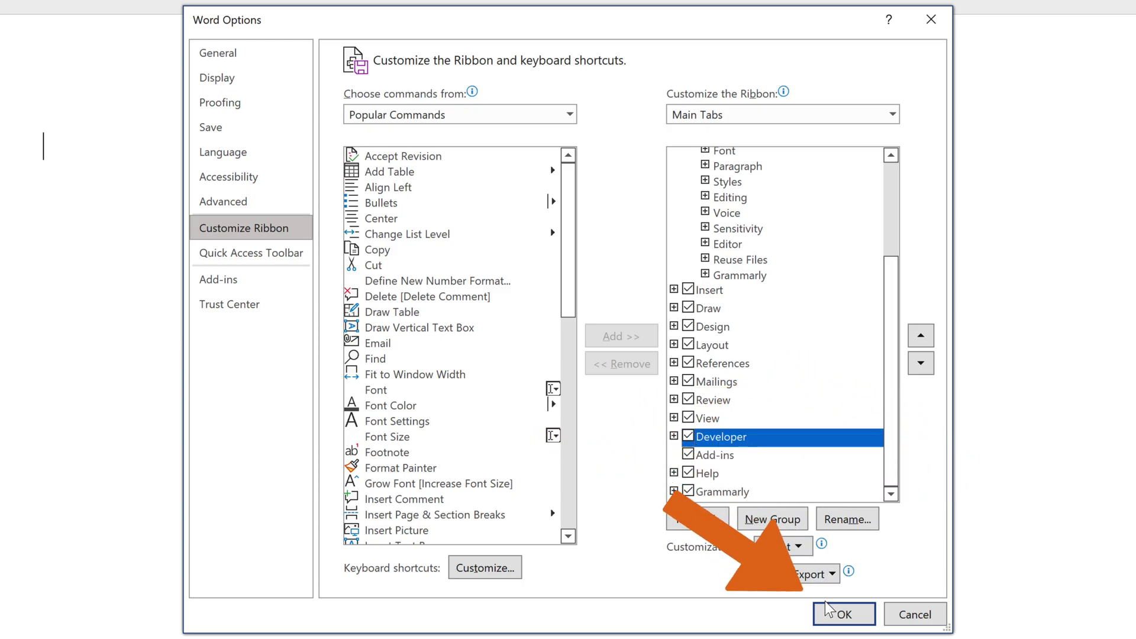
left_click(834, 614)
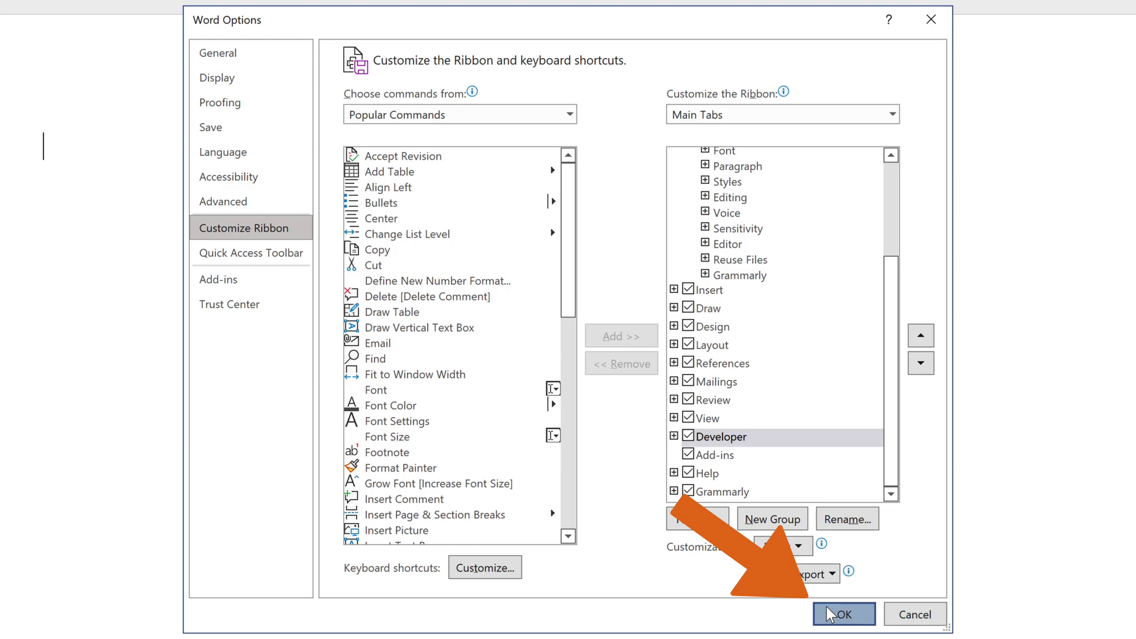
left_click(843, 614)
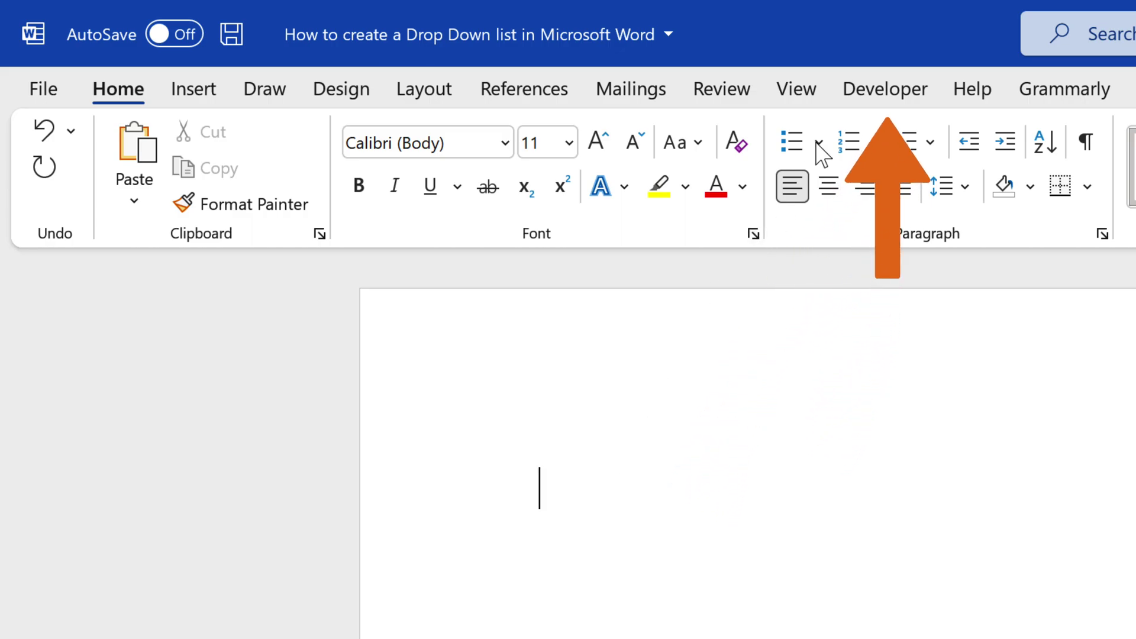
Insert a Drop-Down List Content Control from Developer and check its lone 'Choose an item.' entry
left_click(875, 89)
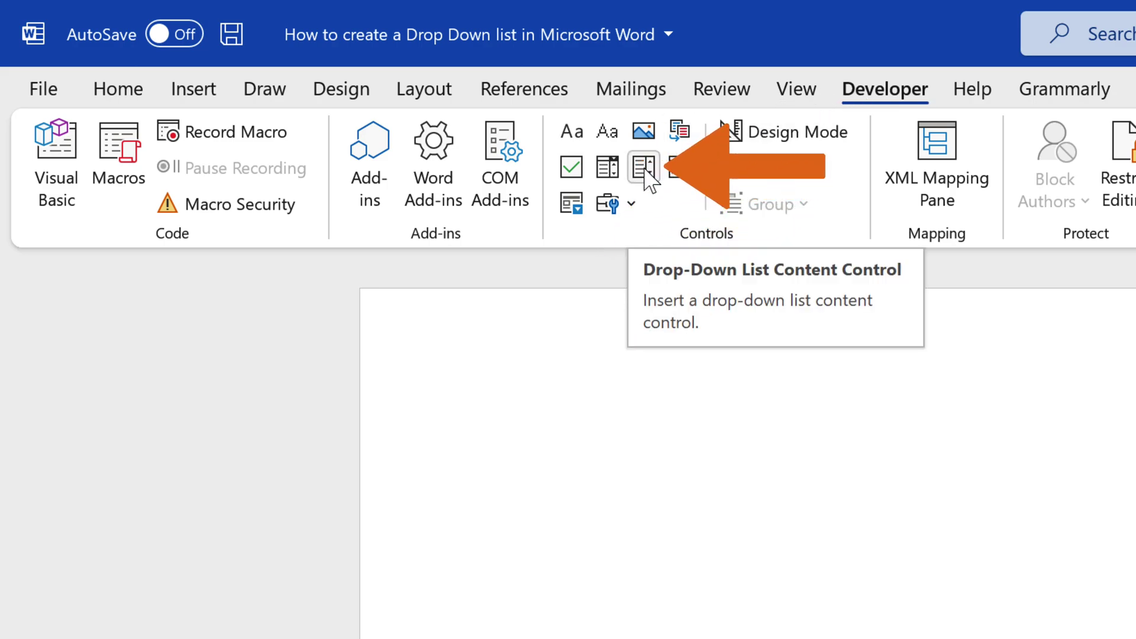
left_click(645, 169)
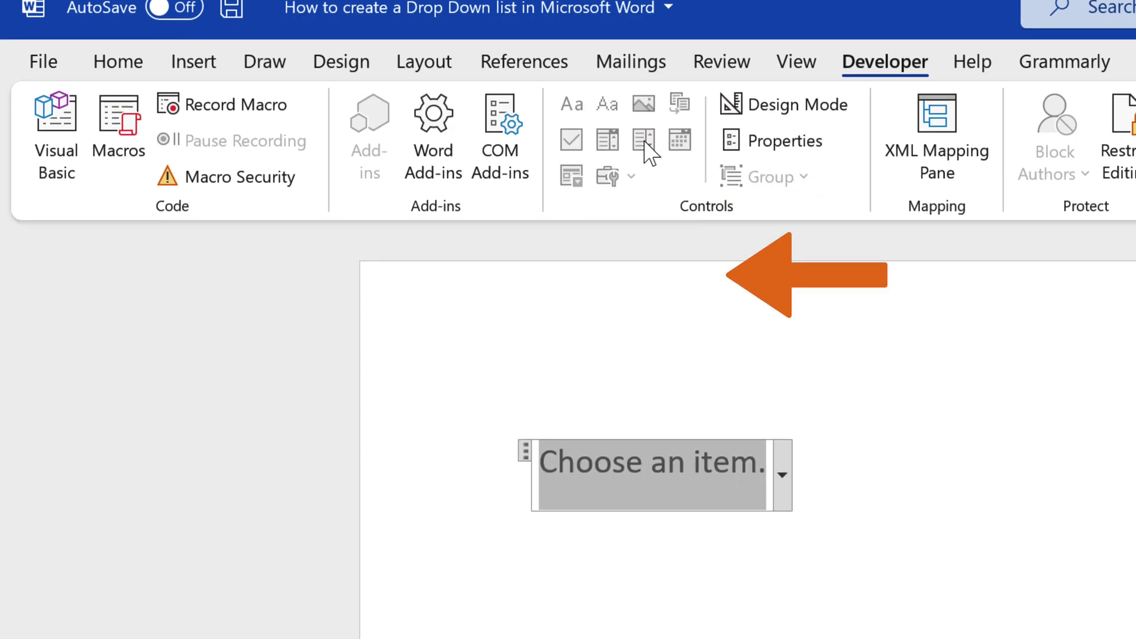
left_click(728, 540)
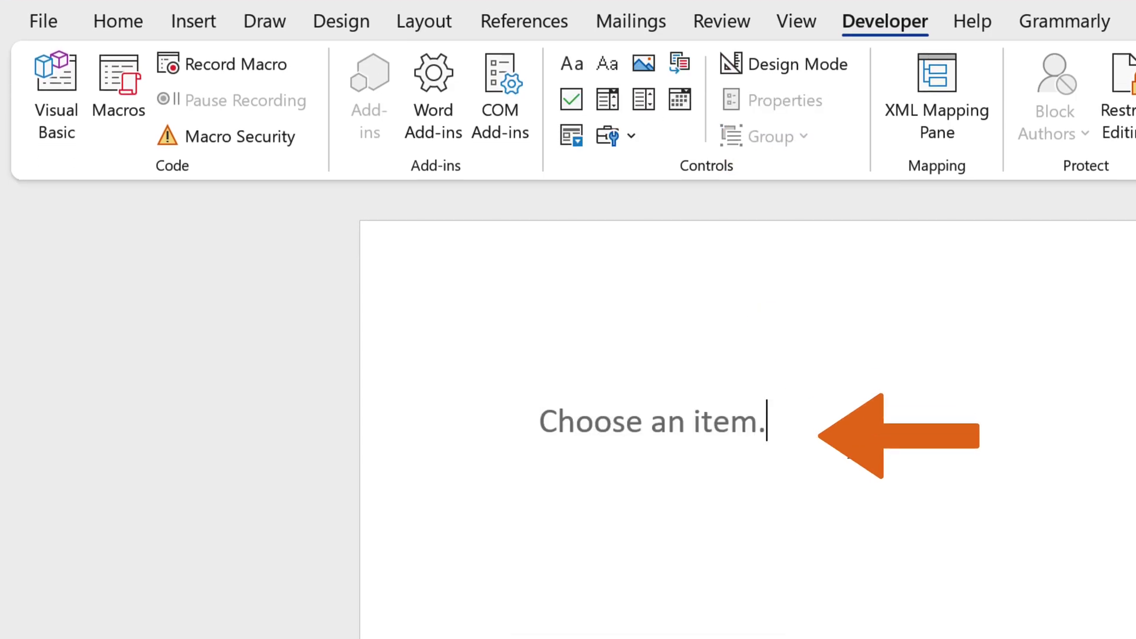
left_click(754, 423)
left_click(781, 435)
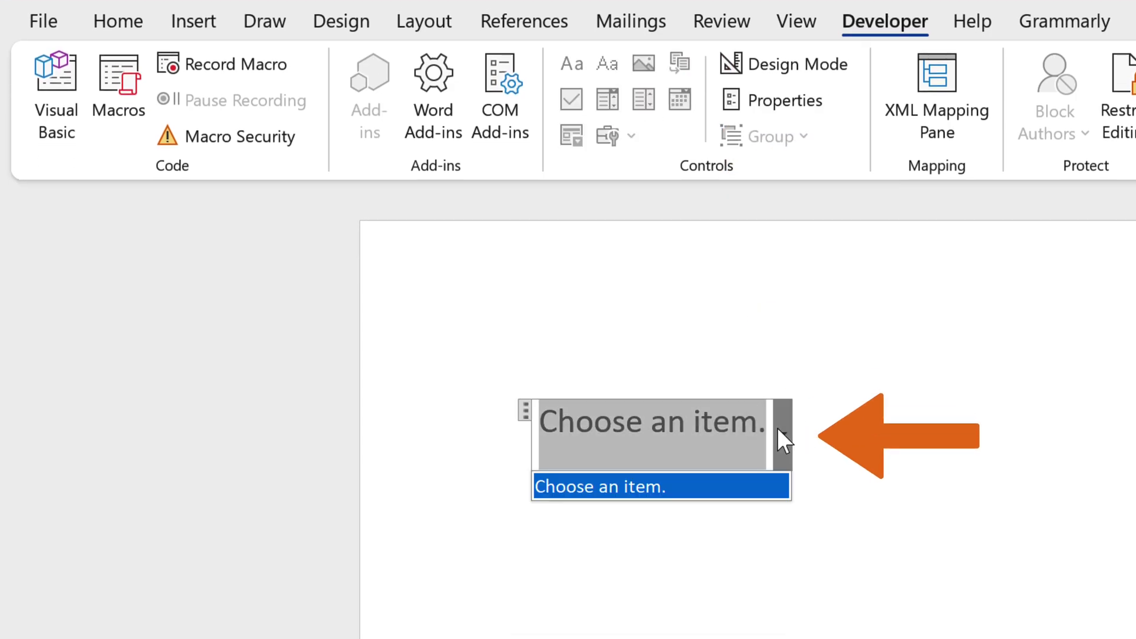
Title the control 'Smartphone', colour it orange-red, and begin adding a list choice
left_click(778, 428)
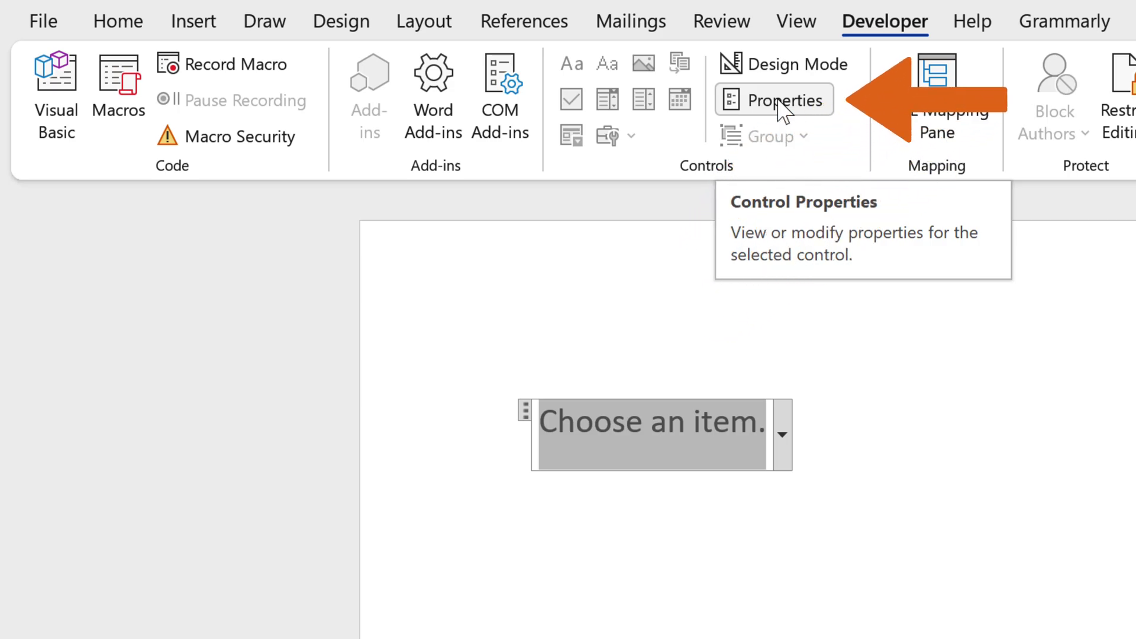
left_click(785, 101)
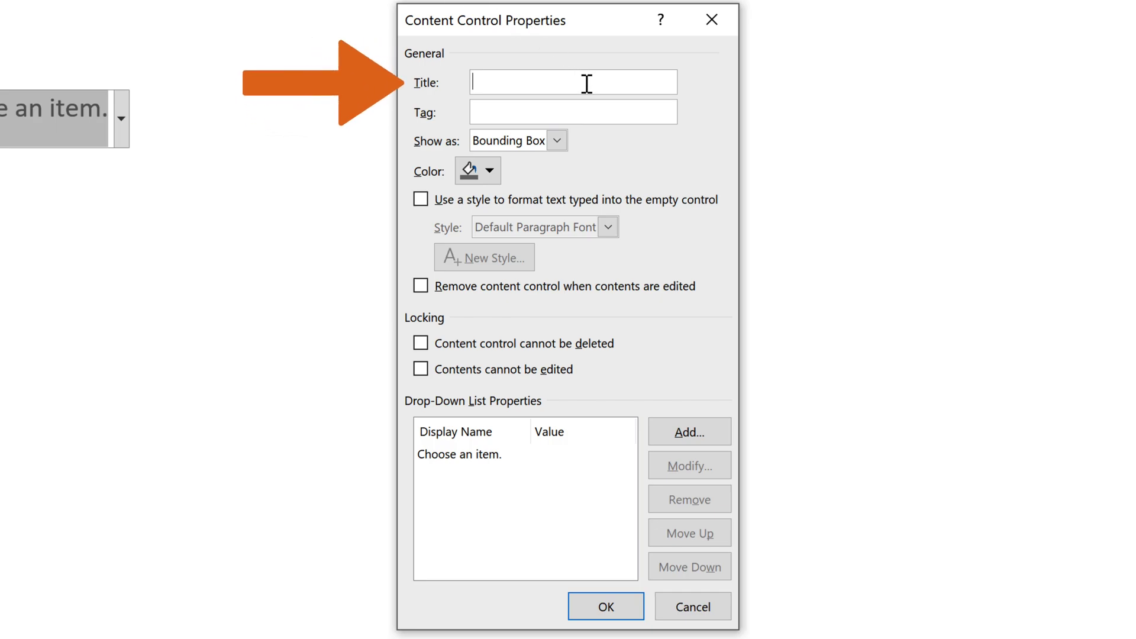
type("Smartp")
type("hone")
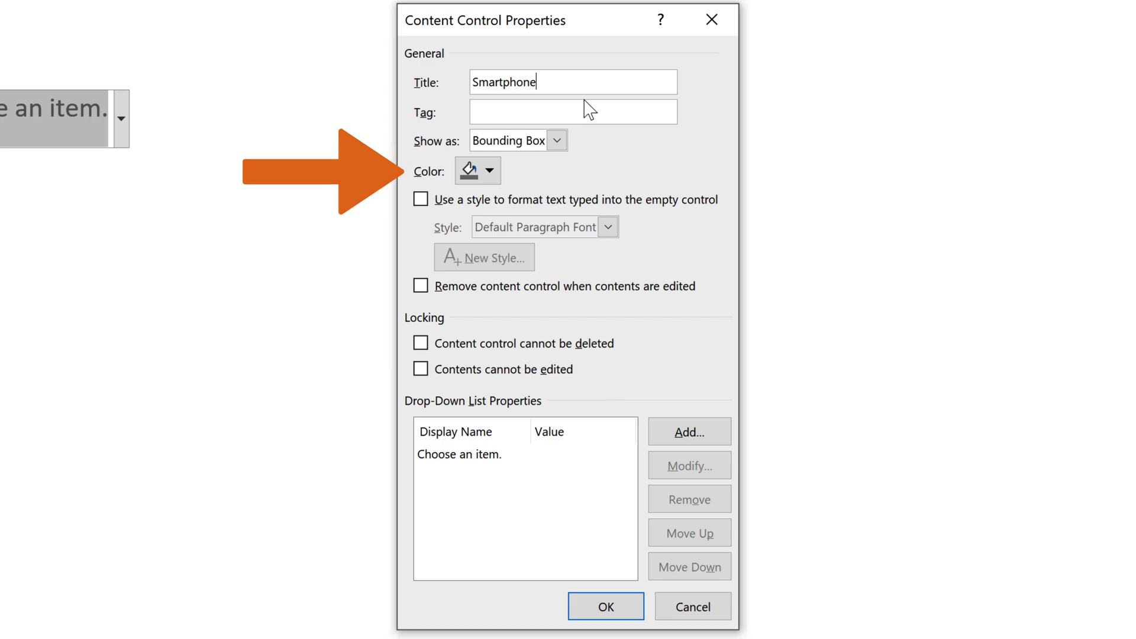
left_click(490, 174)
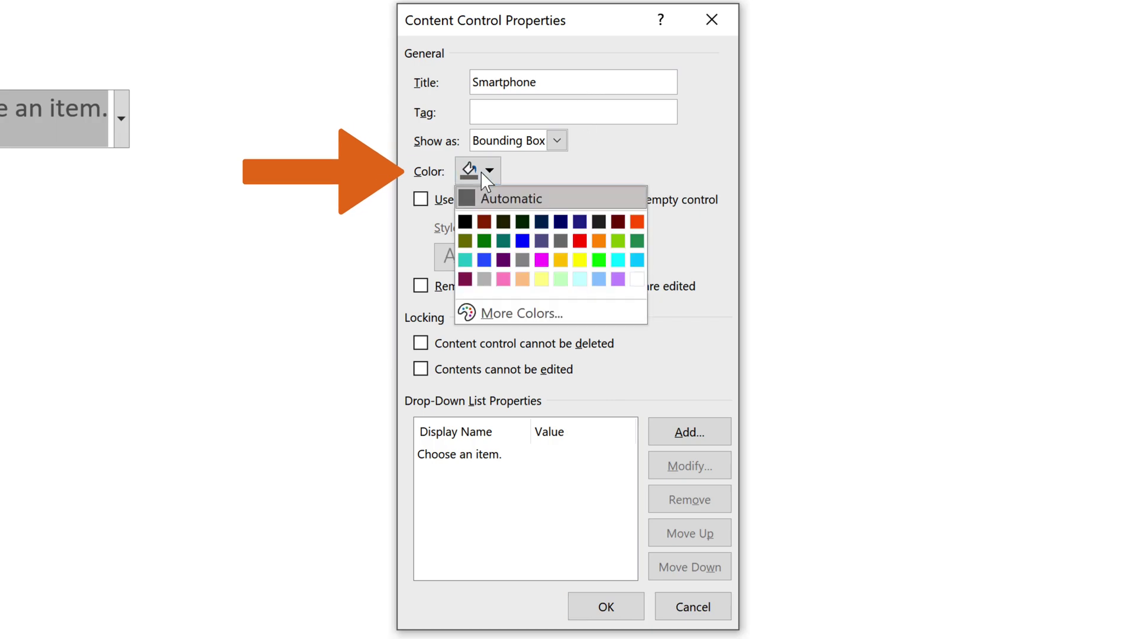
left_click(640, 224)
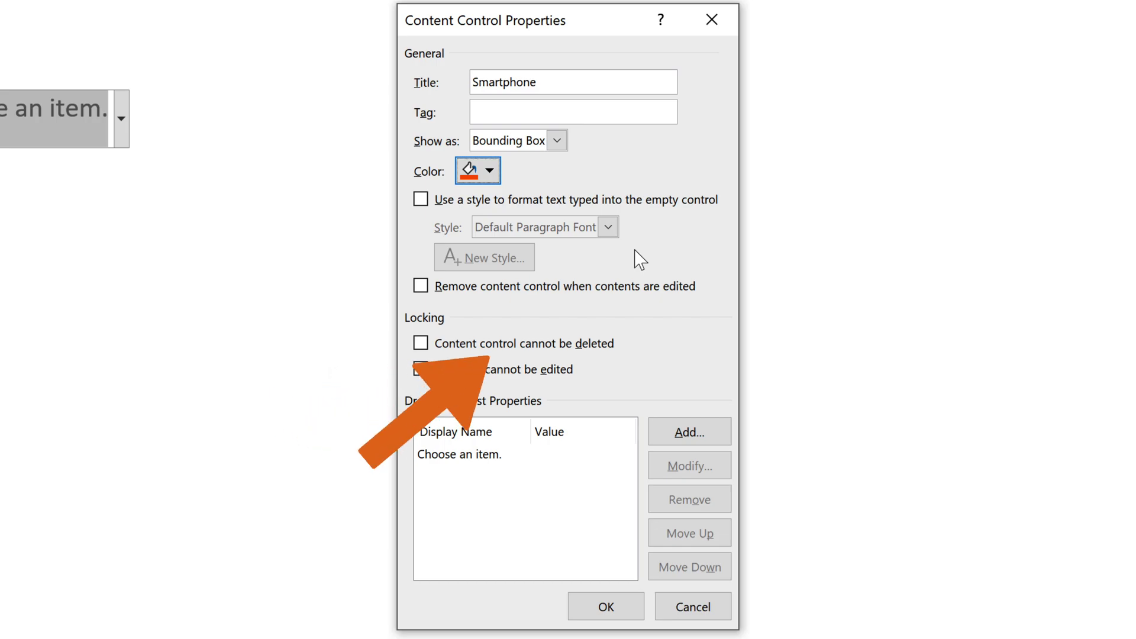
left_click(690, 432)
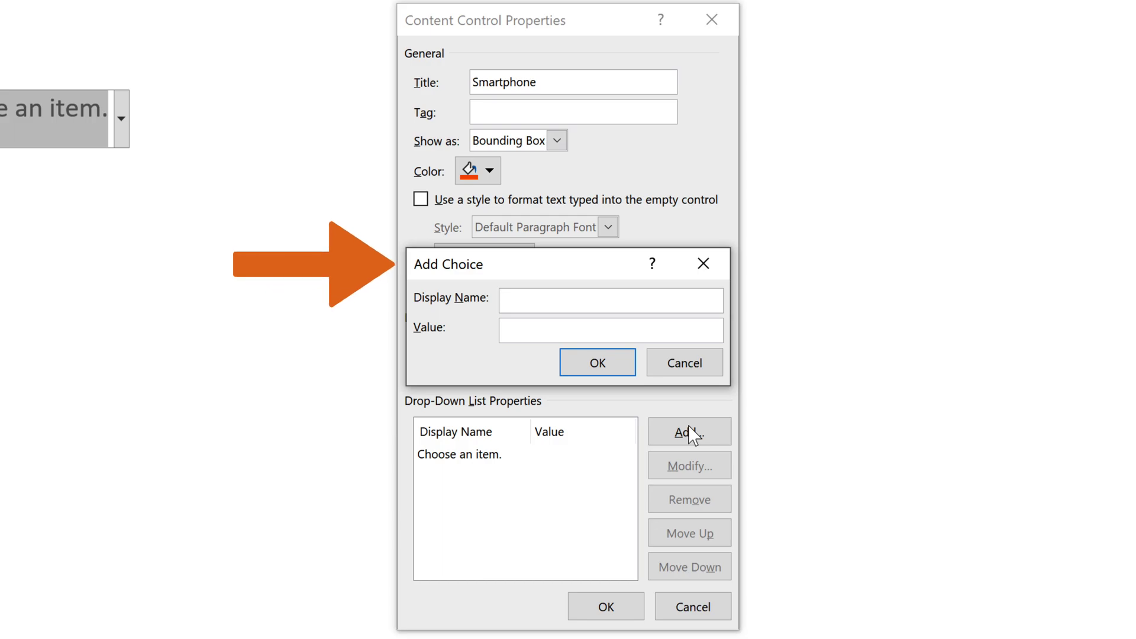
type("i")
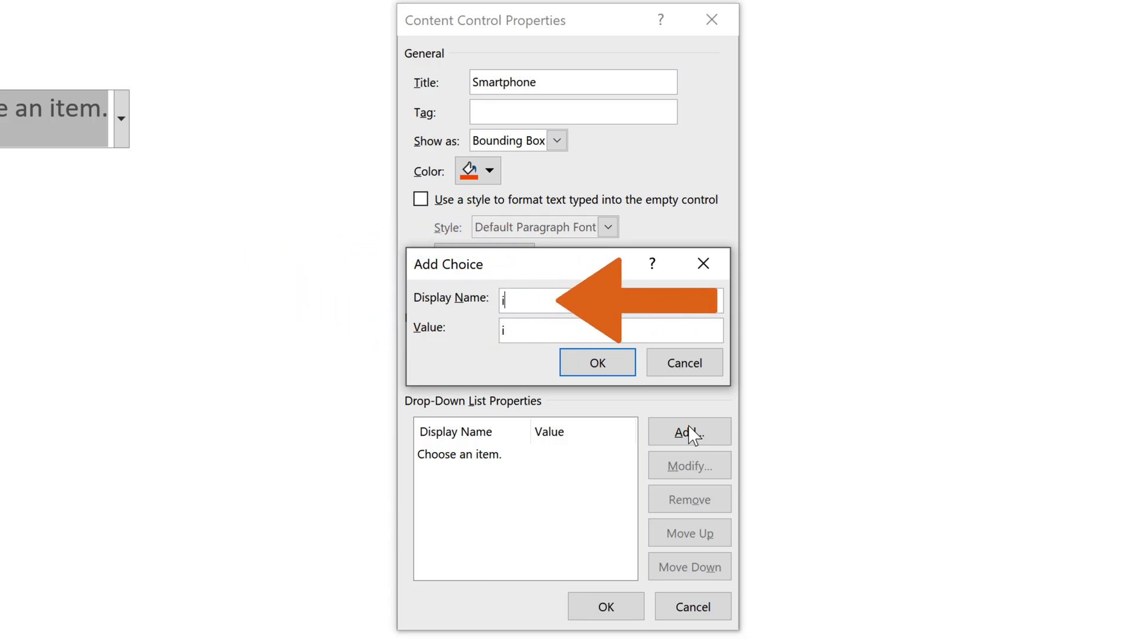
type("Phone")
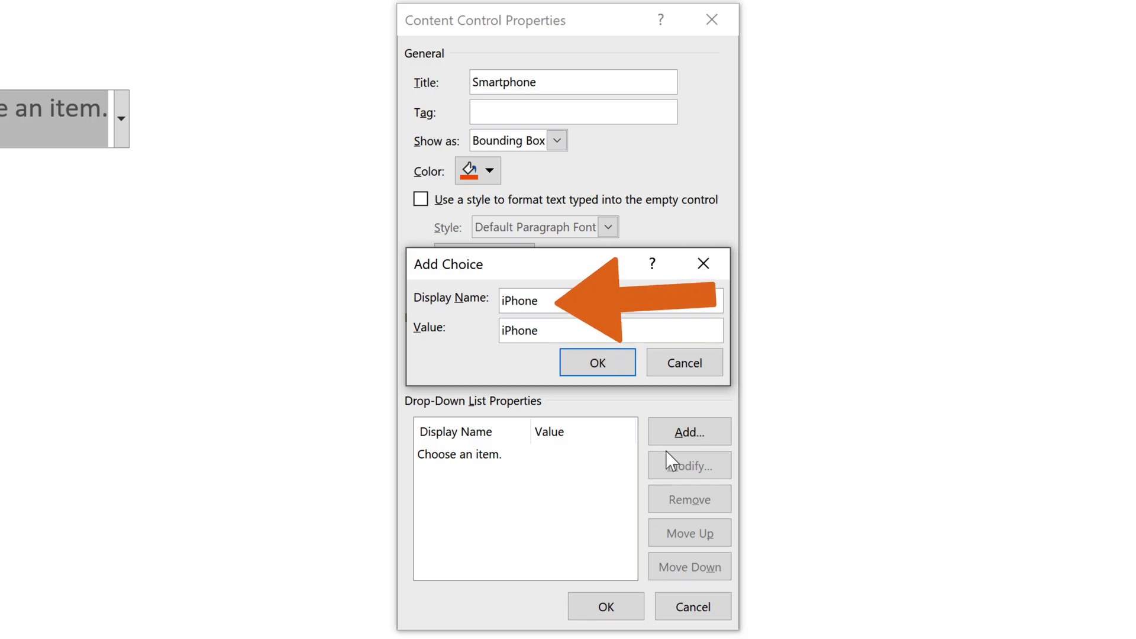
Add iPhone, Samsung, Motorola, Nokia and Xiaomi as choices, leaving a new entry open
left_click(624, 368)
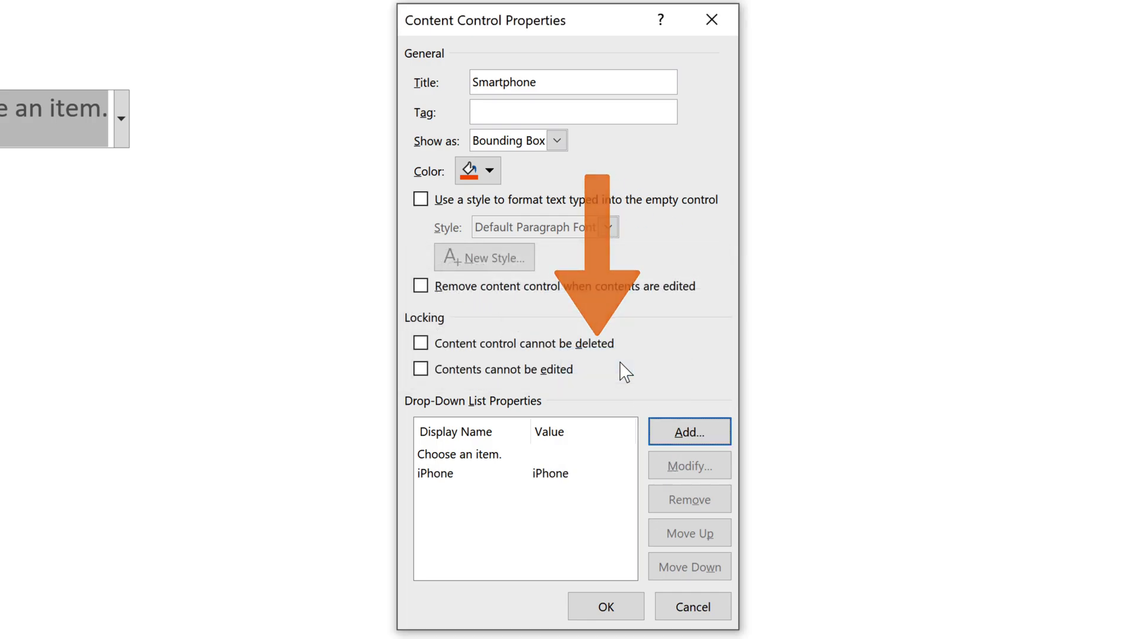
left_click(701, 432)
type("Samsung")
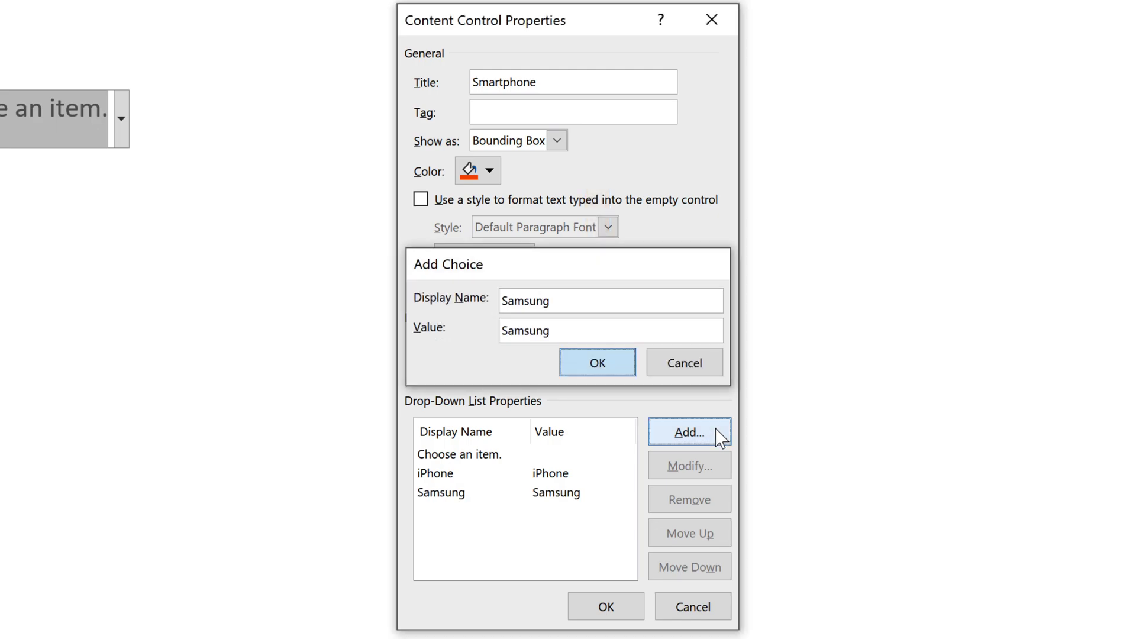
key("Return")
left_click(701, 432)
type("Motorola")
key("Return")
left_click(701, 432)
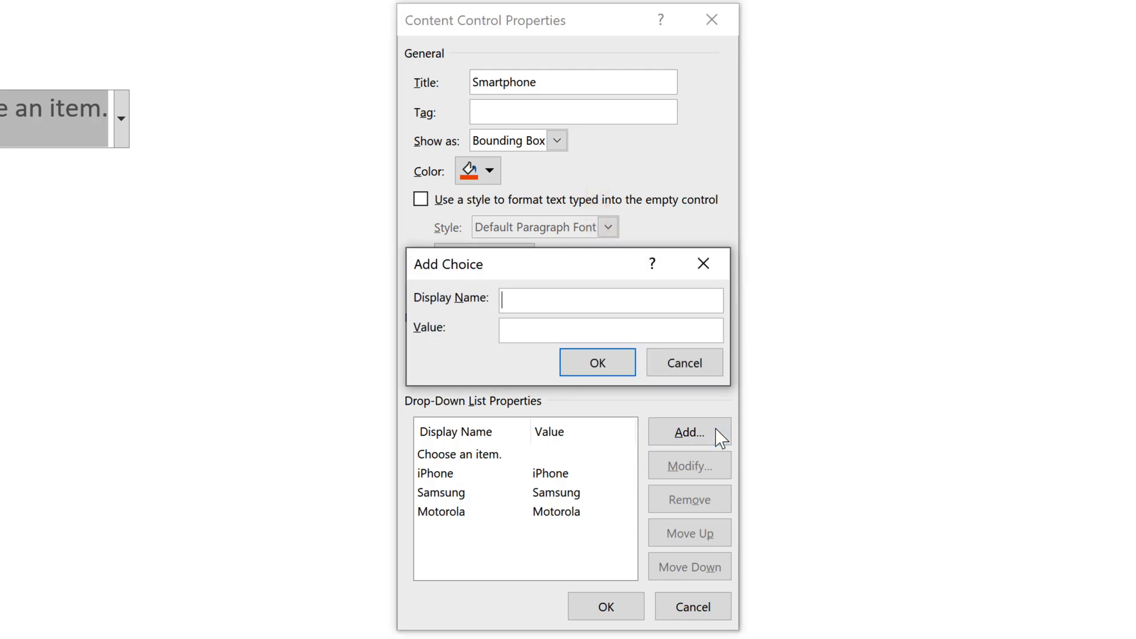
type("Nokia")
key("Return")
left_click(701, 432)
type("Xiaomi")
key("Return")
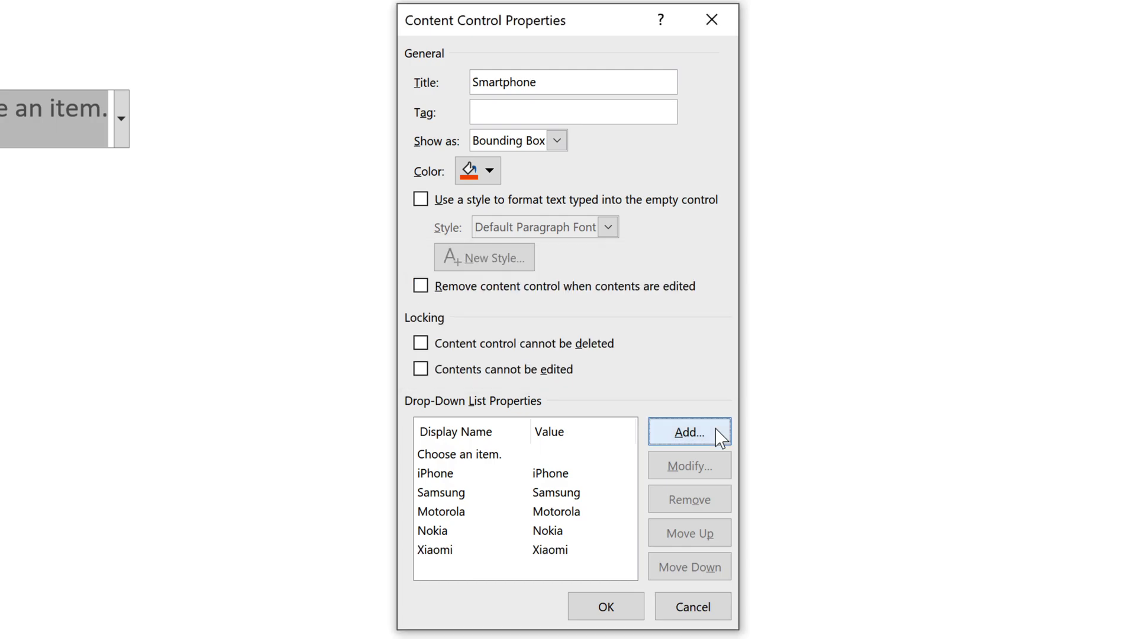
left_click(701, 432)
type("Oppo")
Confirm Oppo as the sixth choice, then move Nokia up and back down
key("Return")
left_click(553, 530)
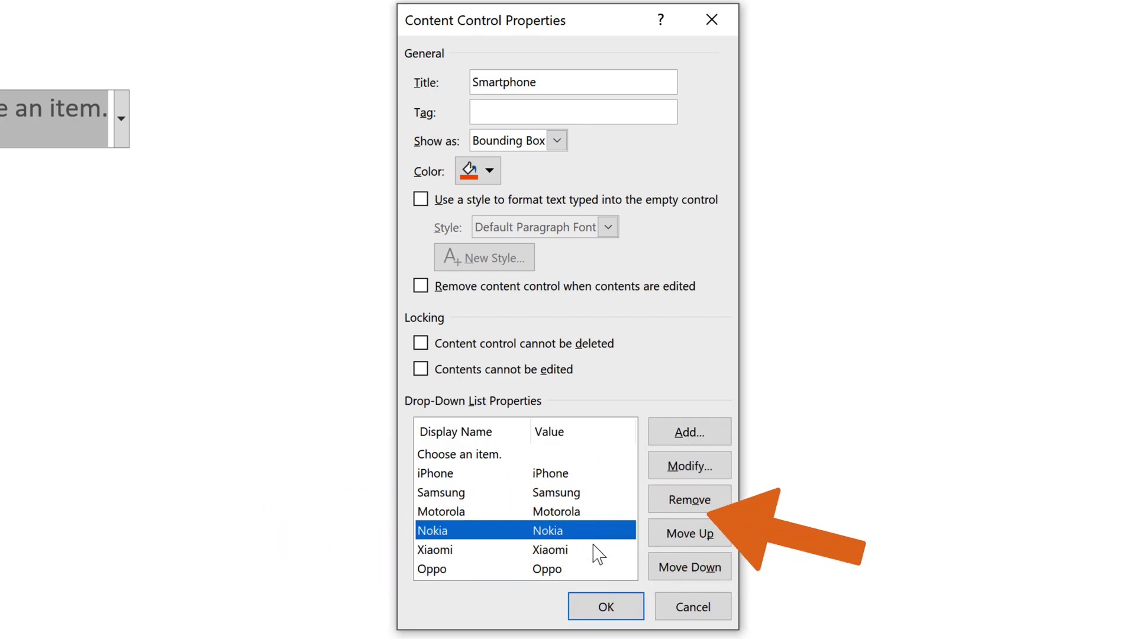
left_click(690, 534)
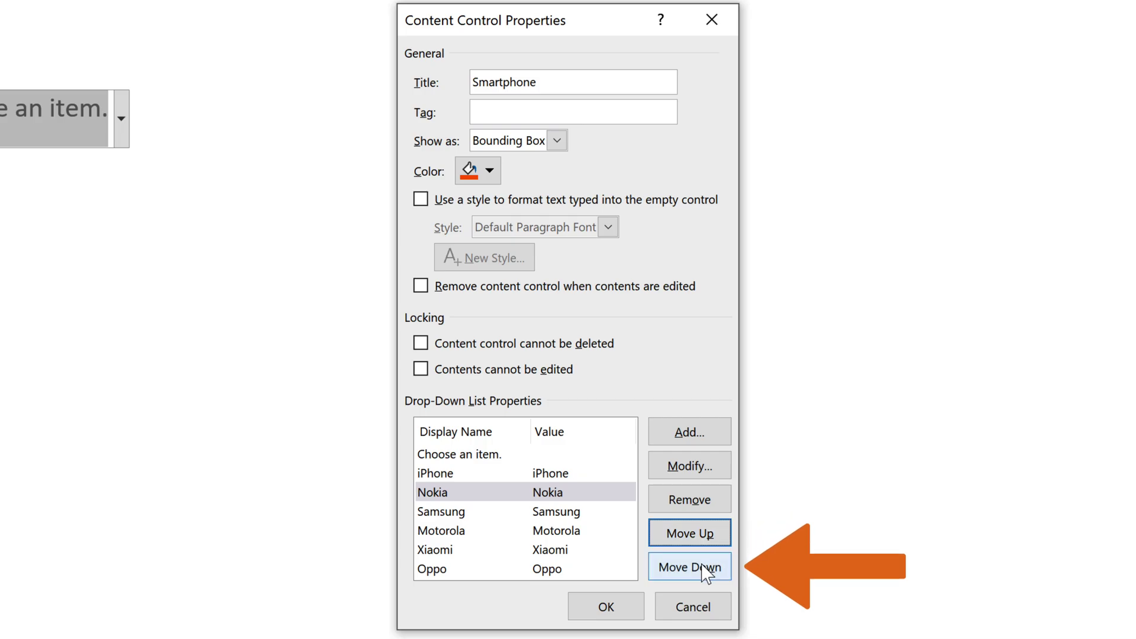
left_click(690, 567)
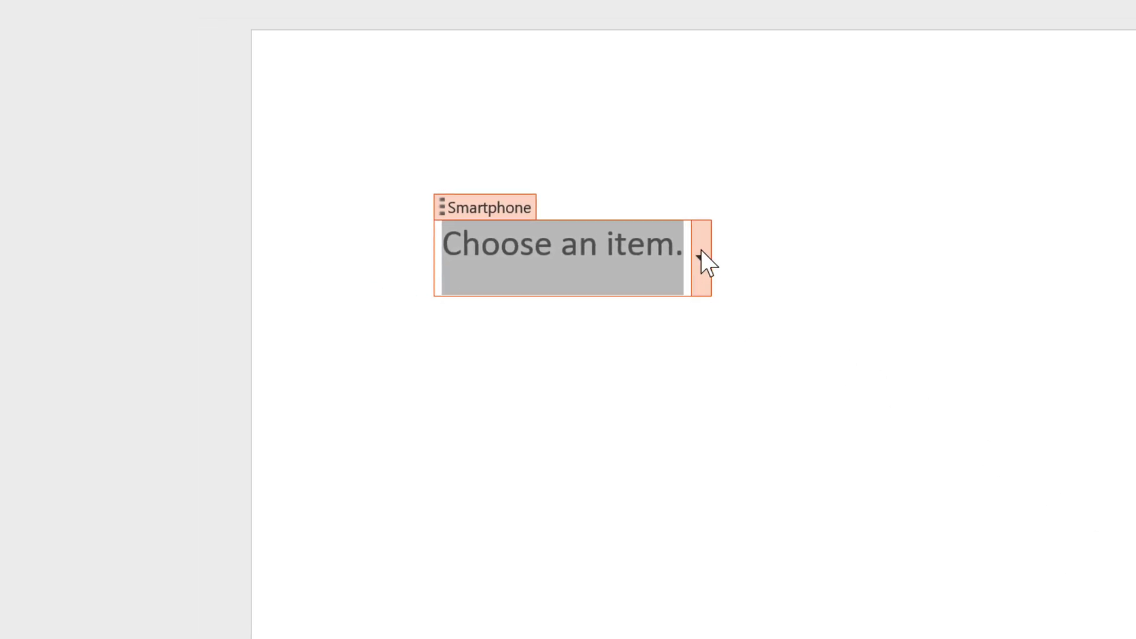
Test the finished Smartphone drop-down by selecting Samsung from its brand list
left_click(700, 249)
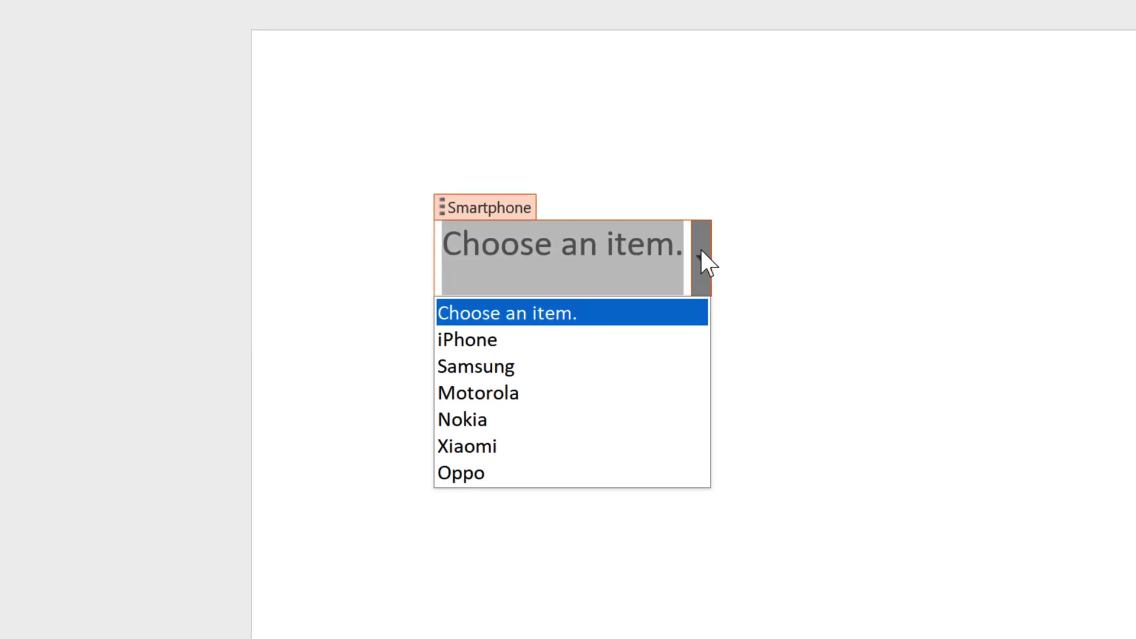
left_click(674, 366)
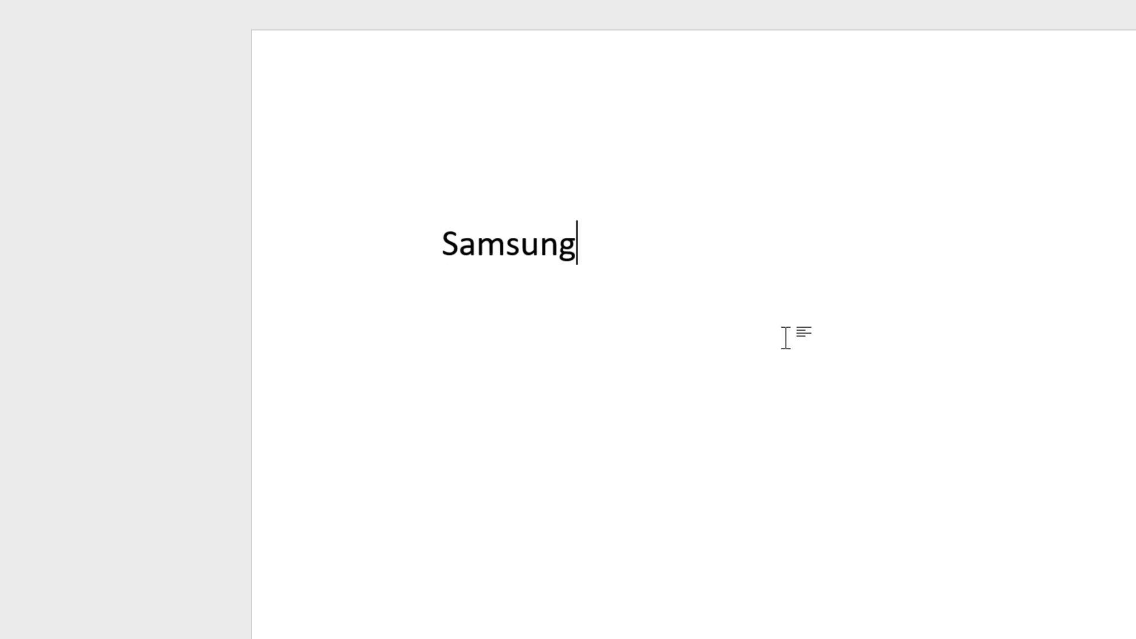